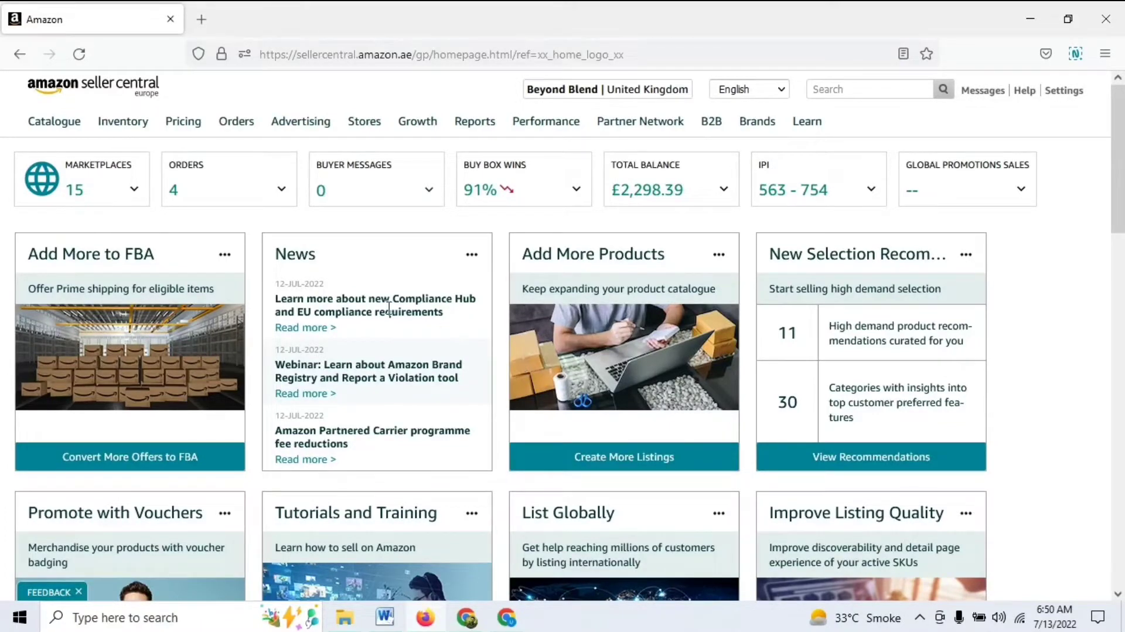
# Start a new Multi-Channel Fulfilment order and enter the customer's full name
pyautogui.moveTo(233, 125)
pyautogui.click(246, 185)
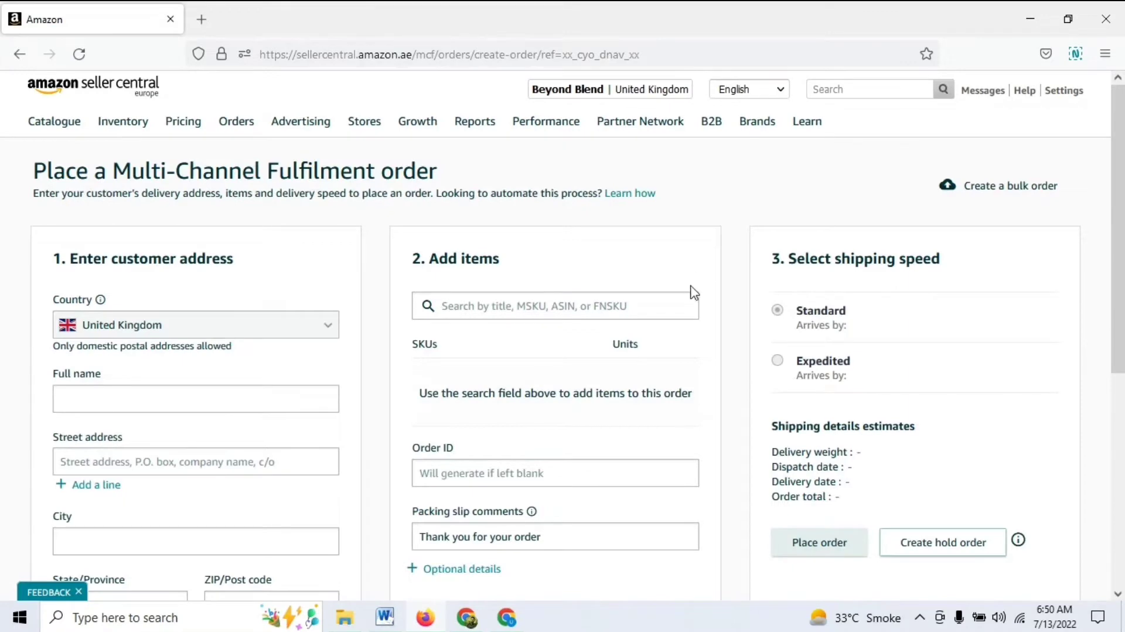
pyautogui.scroll(-3, 402, 276)
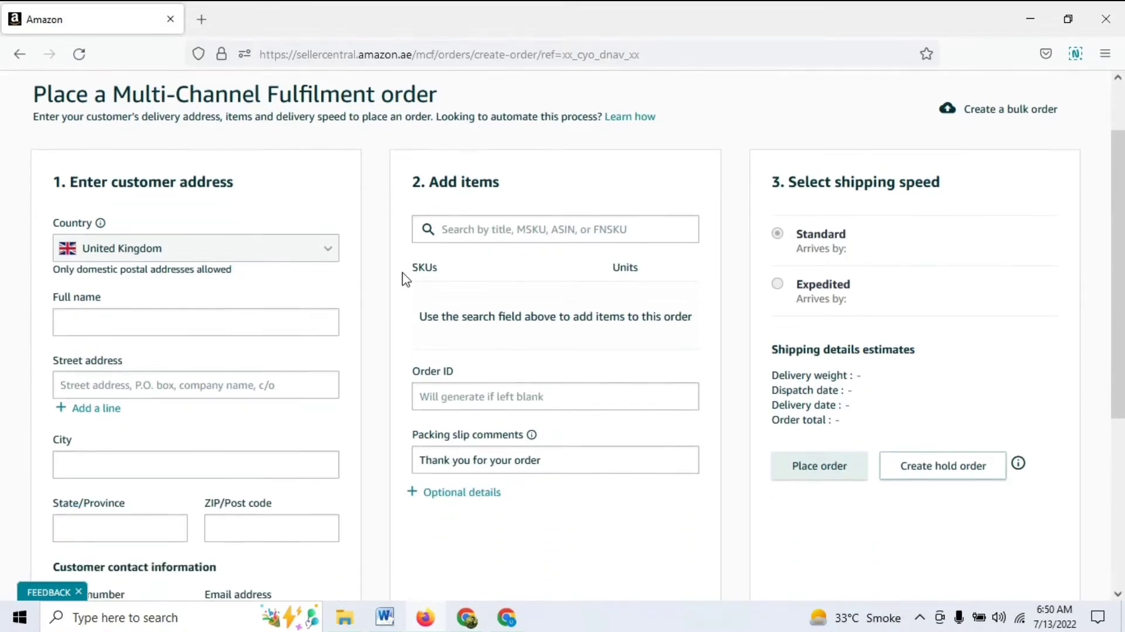
pyautogui.click(120, 234)
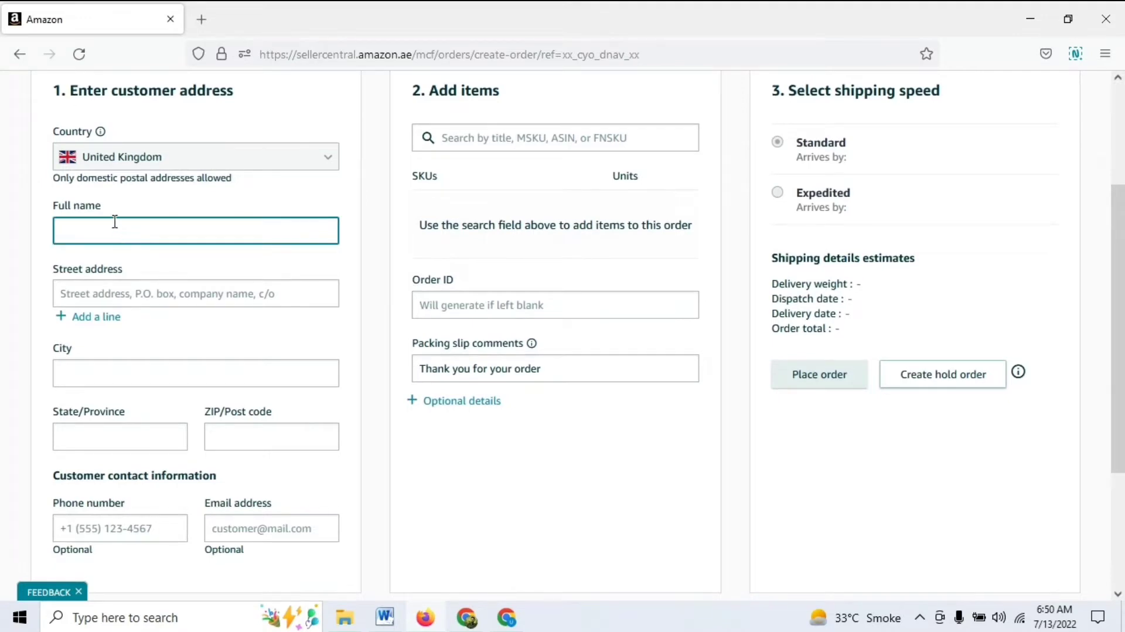
# Fill in the customer's two-line street address, city, postcode and county
pyautogui.press('Tab')
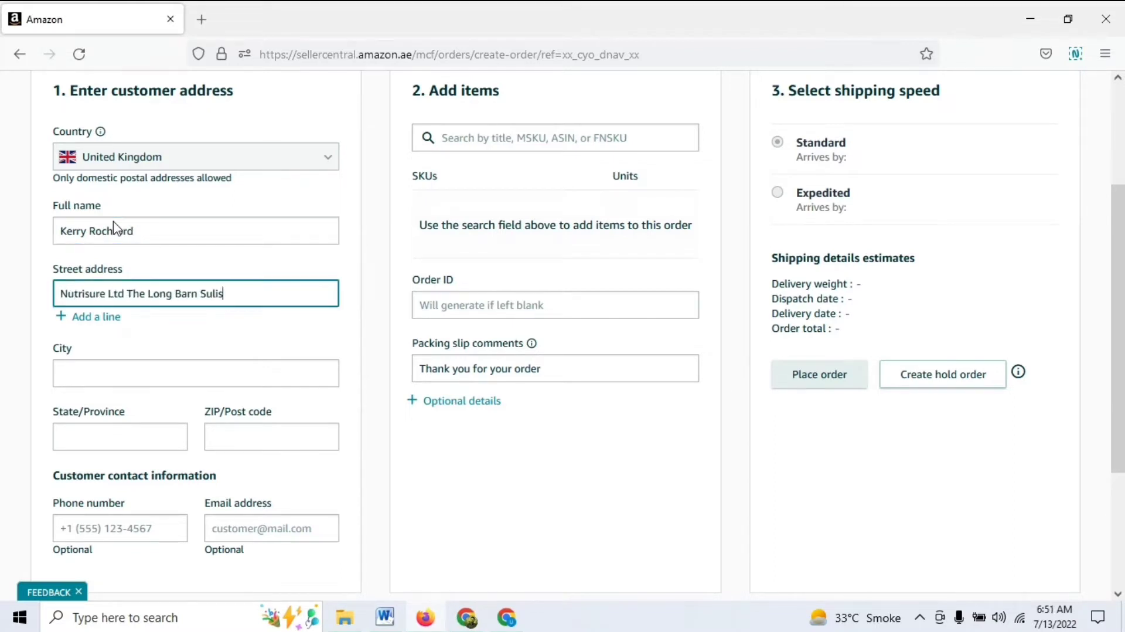
pyautogui.click(111, 320)
pyautogui.click(111, 322)
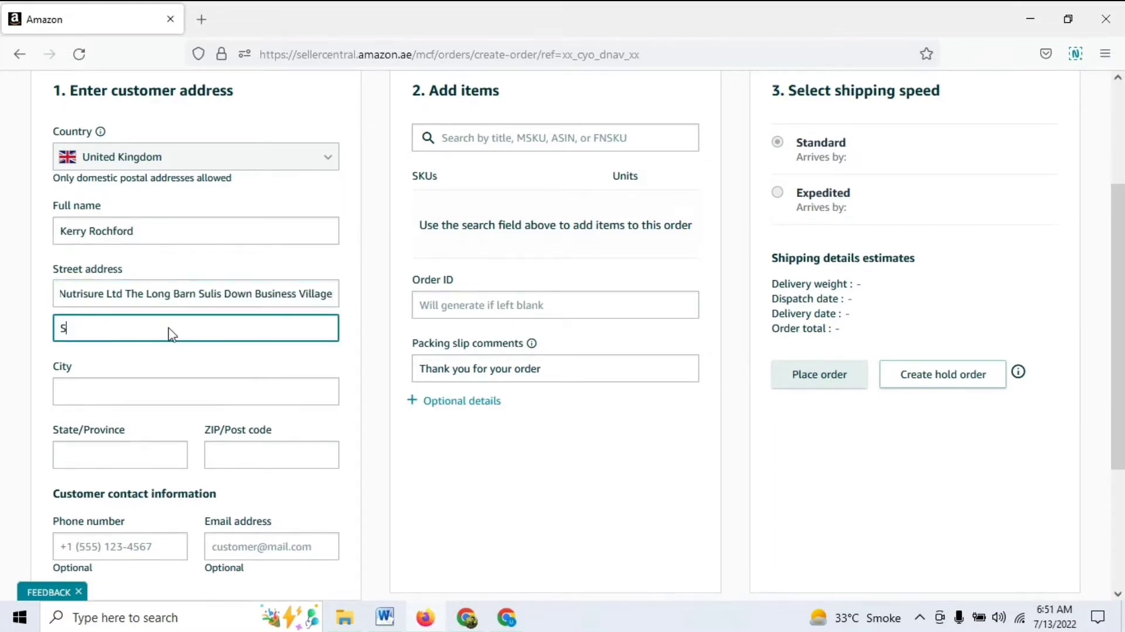
pyautogui.press('Tab')
pyautogui.write('Bath')
pyautogui.click(242, 455)
pyautogui.write('BA27PQ')
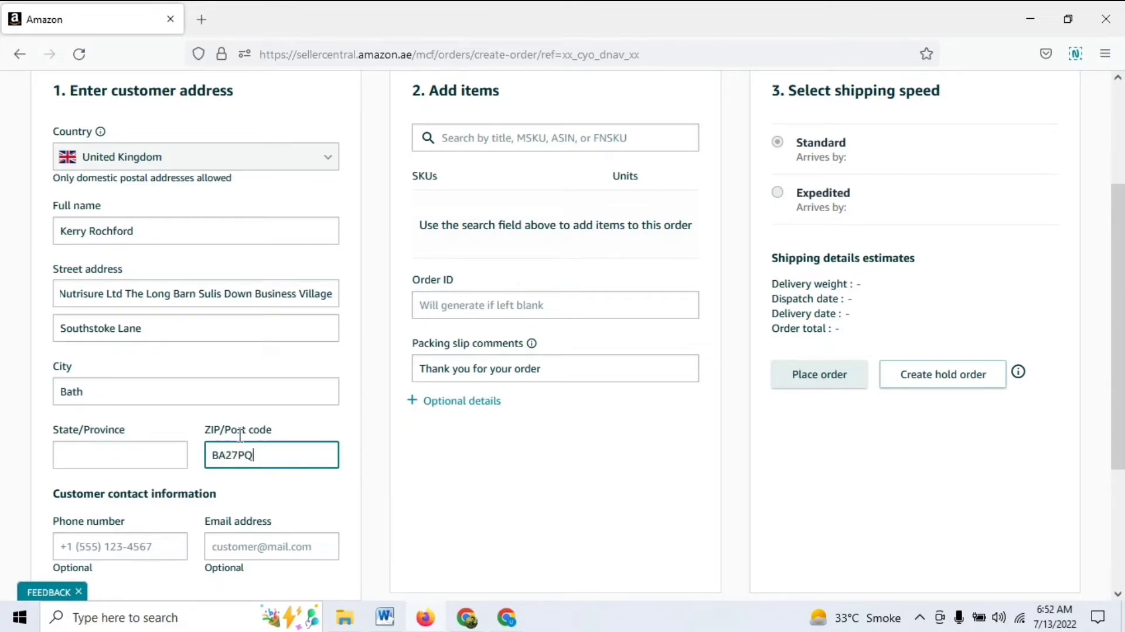
pyautogui.hotkey('shift', 'Tab')
pyautogui.write('Somerset')
pyautogui.scroll(-2, 271, 501)
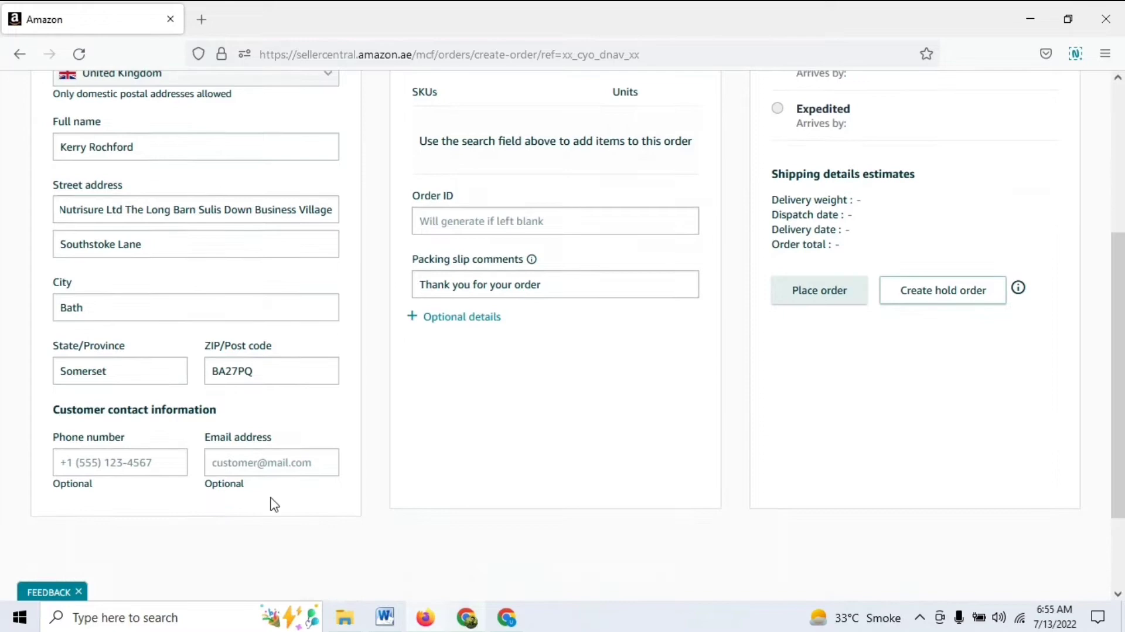
# Enter the customer's phone number and e-mail address in the contact fields
pyautogui.click(153, 467)
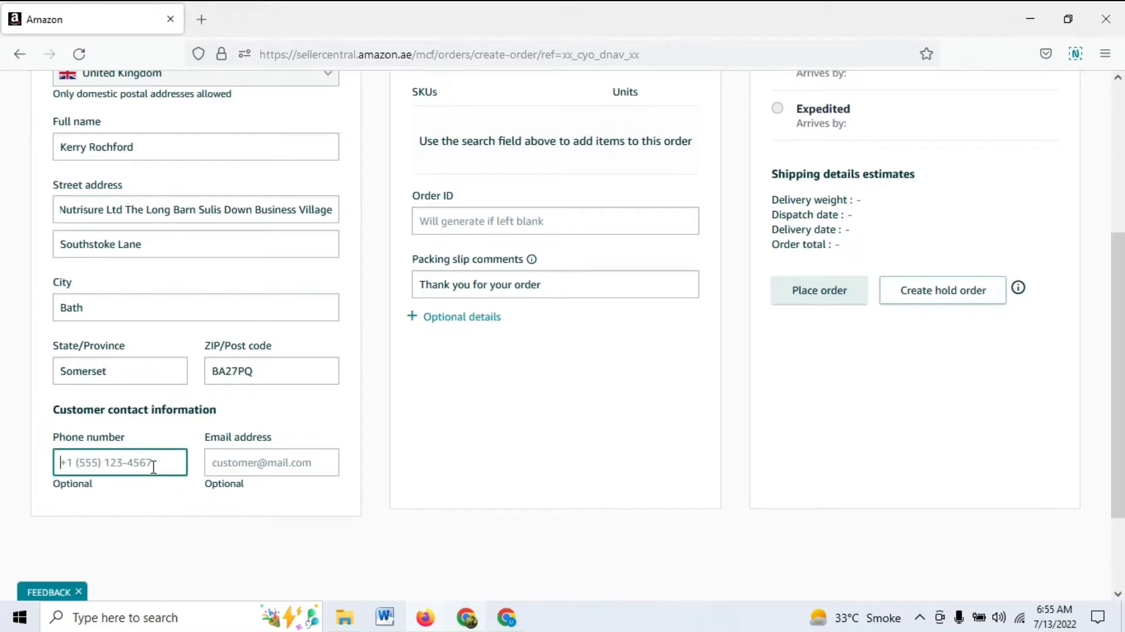
pyautogui.click(240, 465)
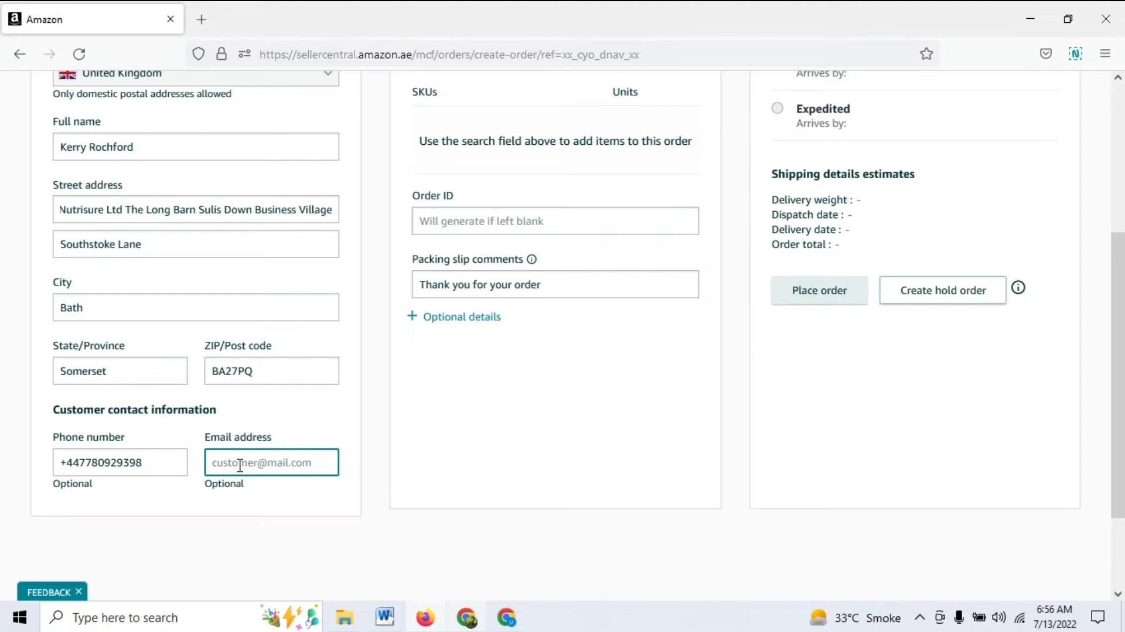
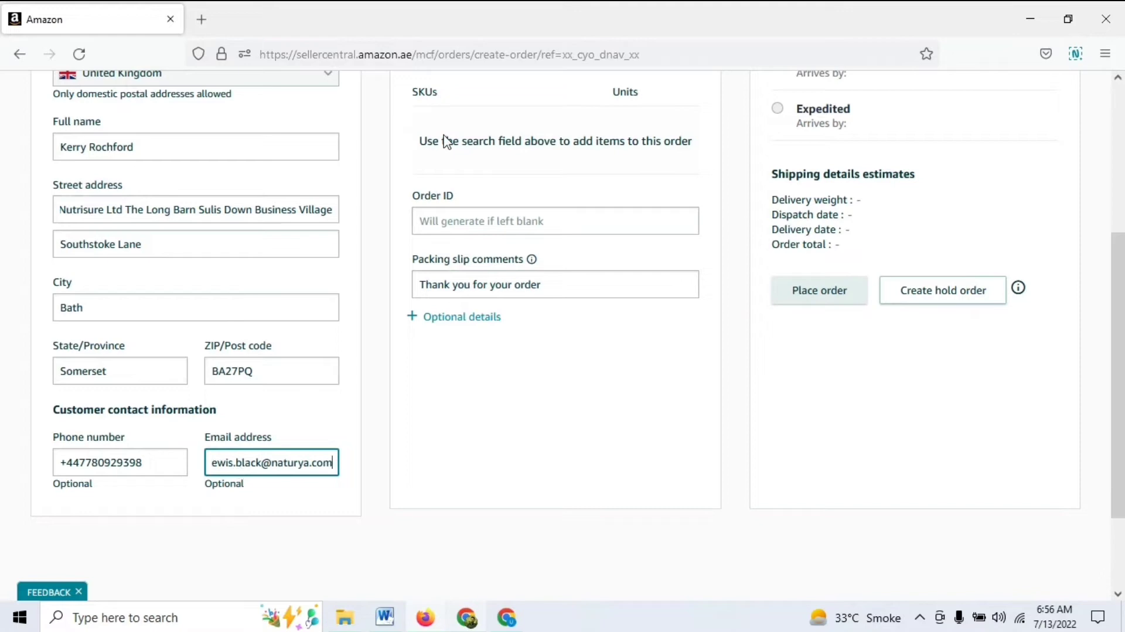
# Search by the pasted ASIN and add 1 unit of the Beyond Blend Portable Blender
pyautogui.scroll(1, 473, 345)
pyautogui.scroll(3, 721, 293)
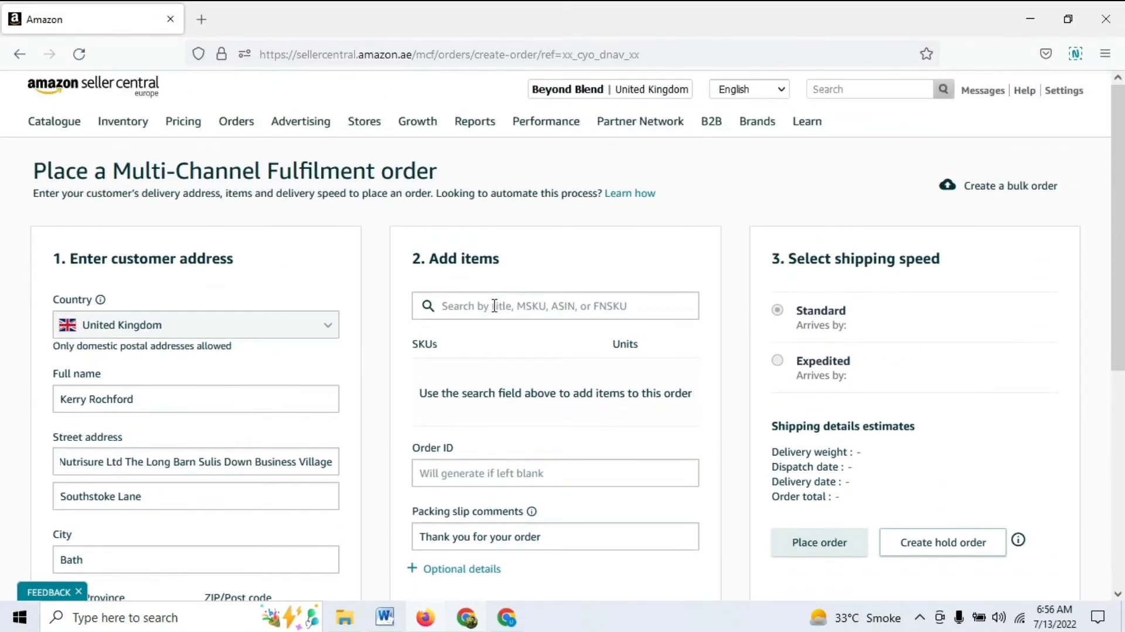
pyautogui.click(512, 306)
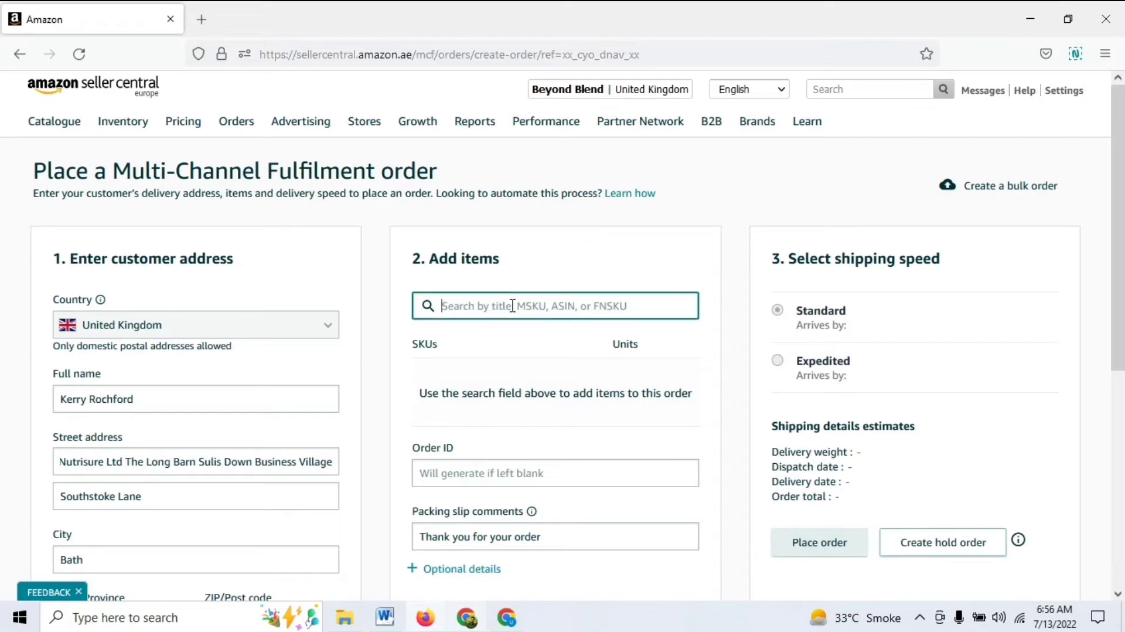
pyautogui.write('B09G9GZTHD')
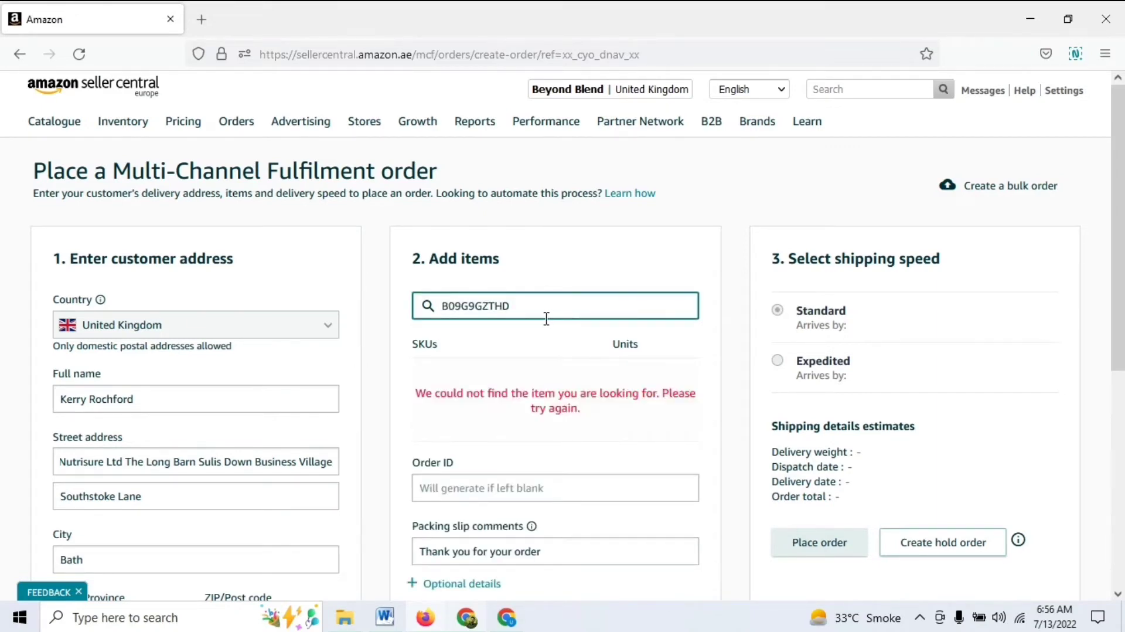
pyautogui.press('BackSpace')
pyautogui.scroll(-1, 615, 389)
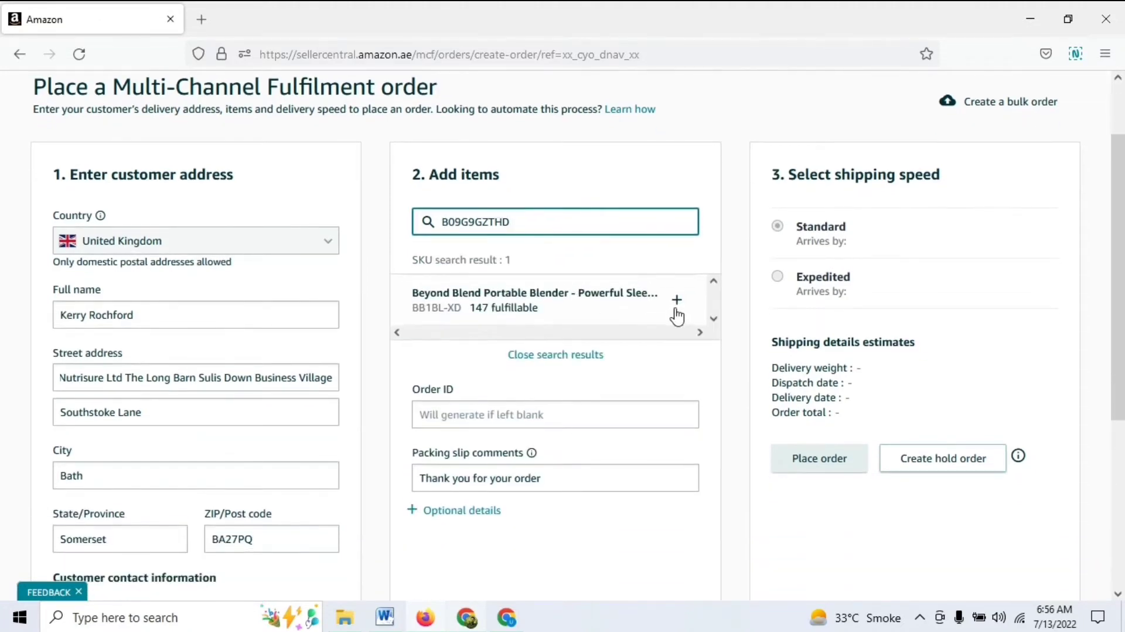
pyautogui.click(678, 300)
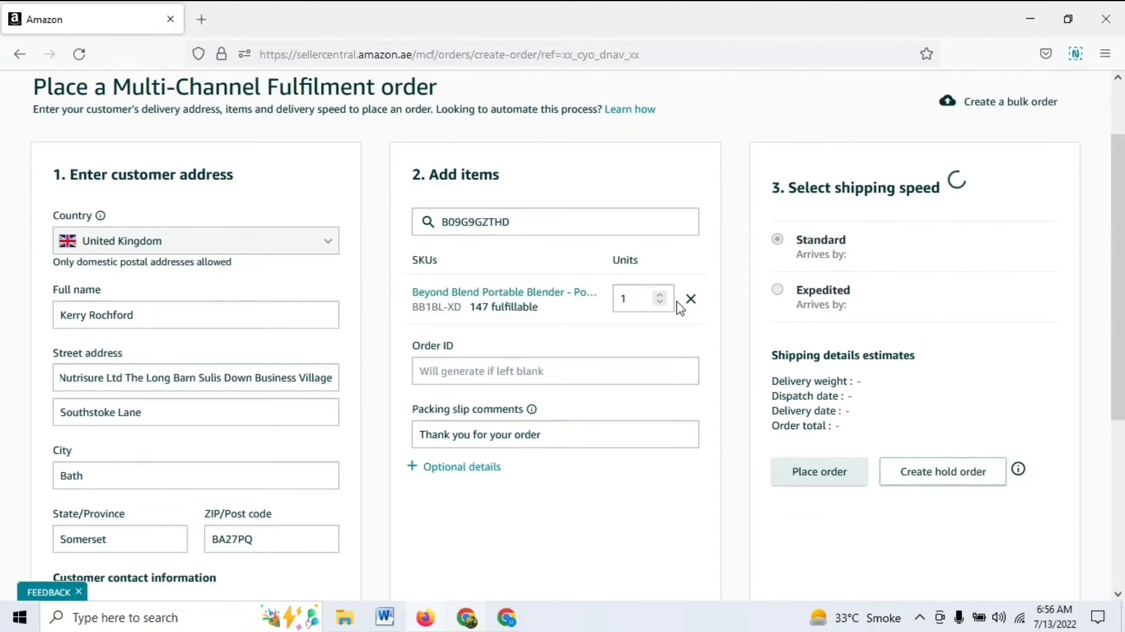
pyautogui.doubleClick(625, 298)
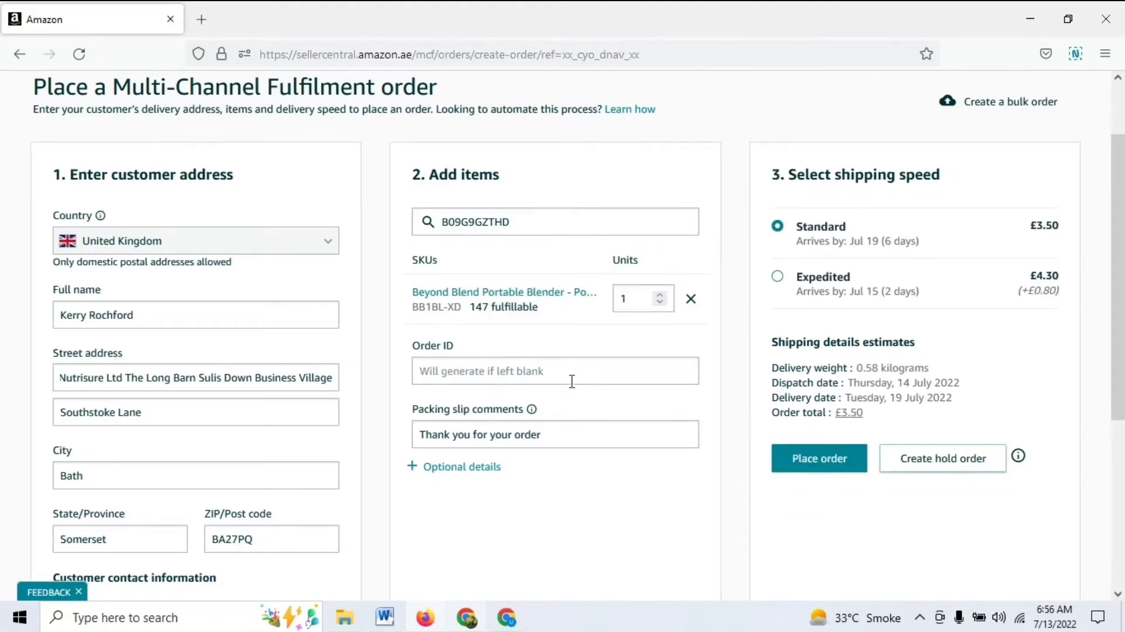
# Enter MCF-04 as the Order ID, leaving Standard shipping selected
pyautogui.click(523, 373)
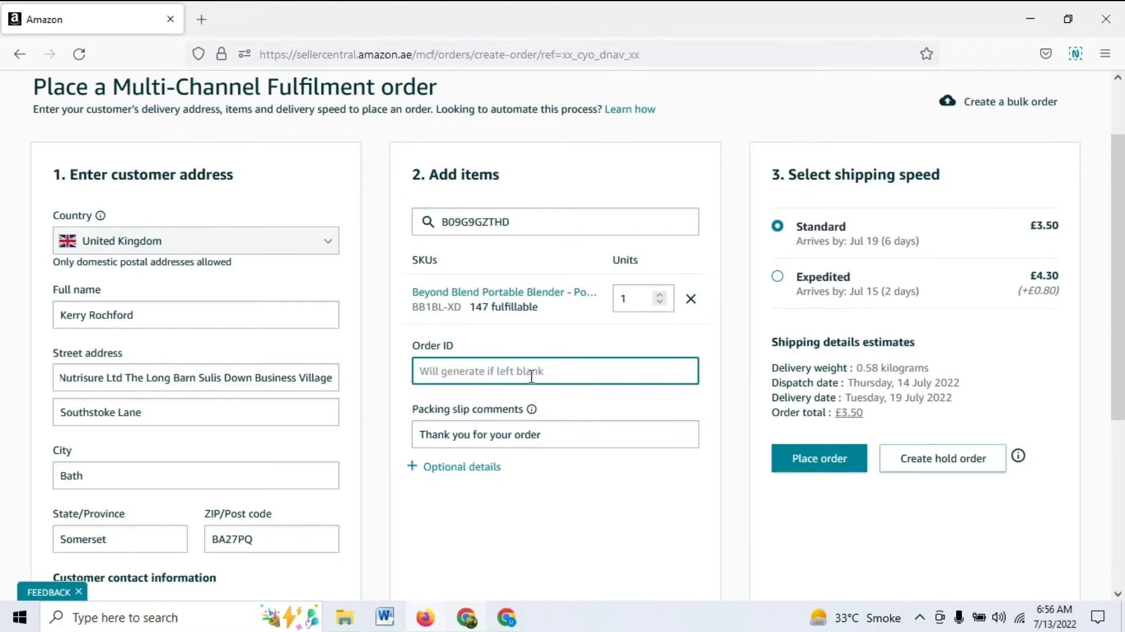
pyautogui.write('MCF-04')
pyautogui.scroll(-3, 886, 209)
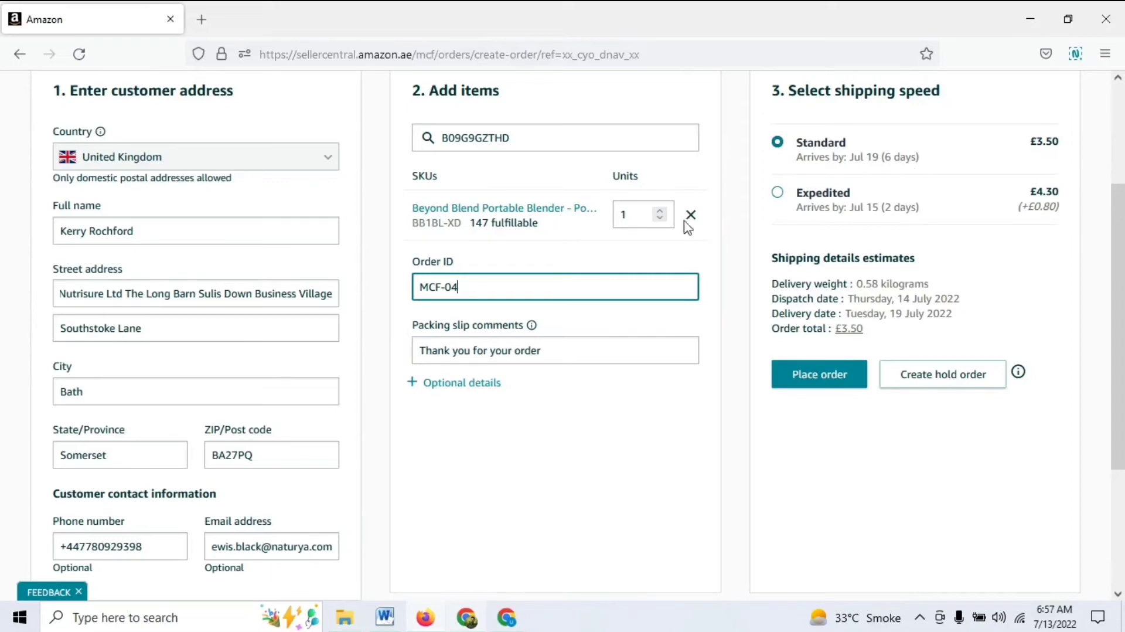
pyautogui.scroll(-6, 106, 393)
pyautogui.scroll(8, 603, 154)
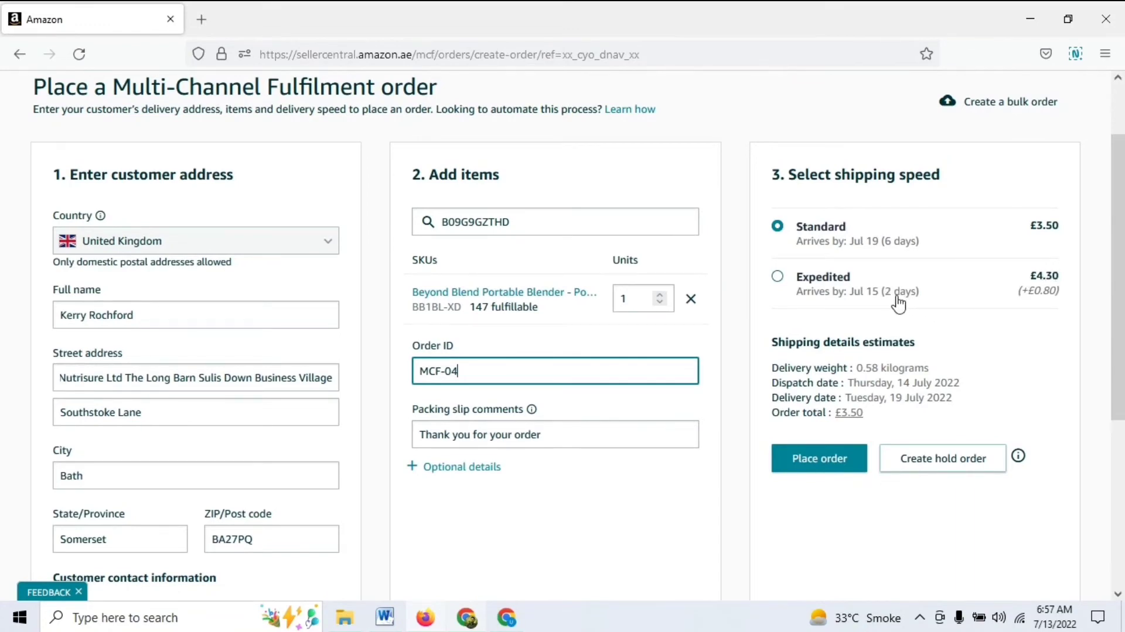
pyautogui.scroll(-1, 866, 288)
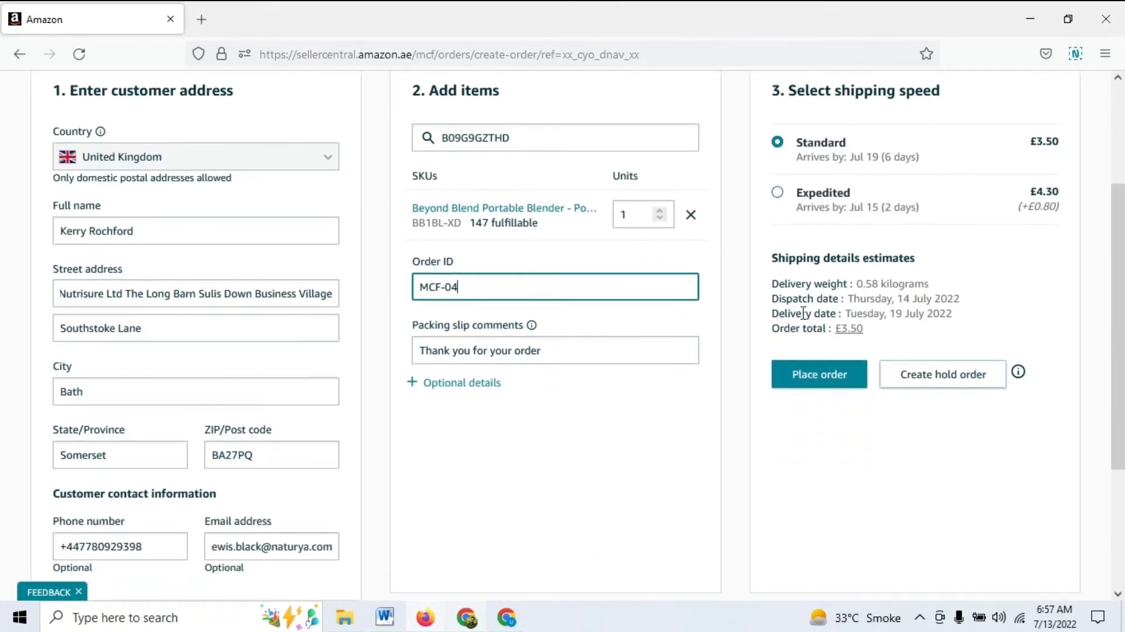
# Add commas to the street address, then submit the order with Place order
pyautogui.click(228, 225)
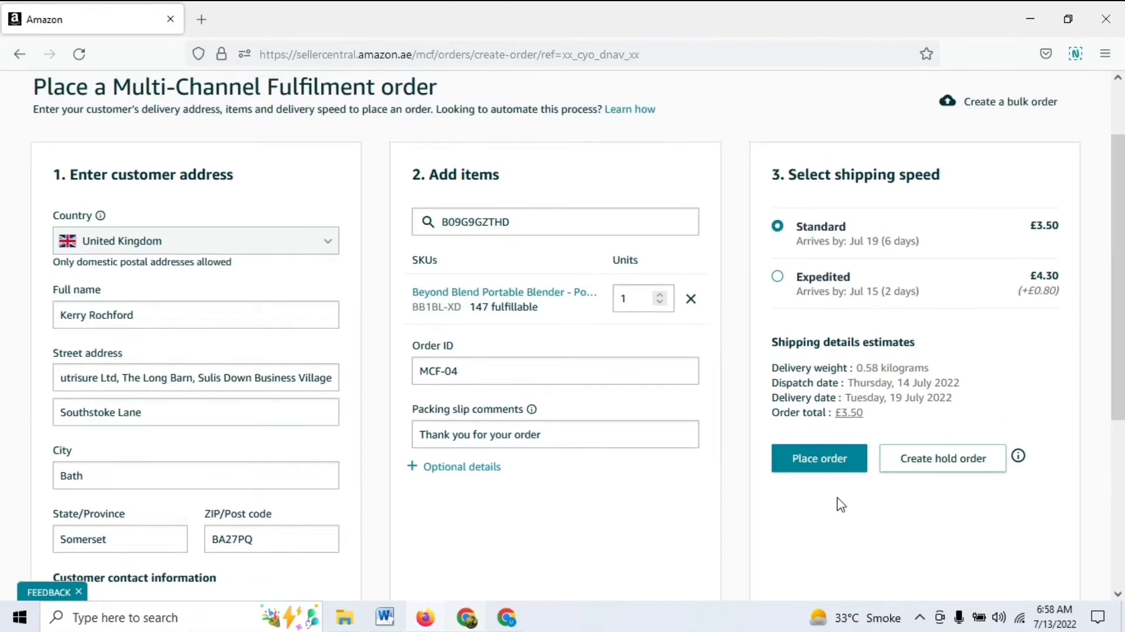
pyautogui.scroll(-2, 605, 469)
pyautogui.scroll(2, 615, 427)
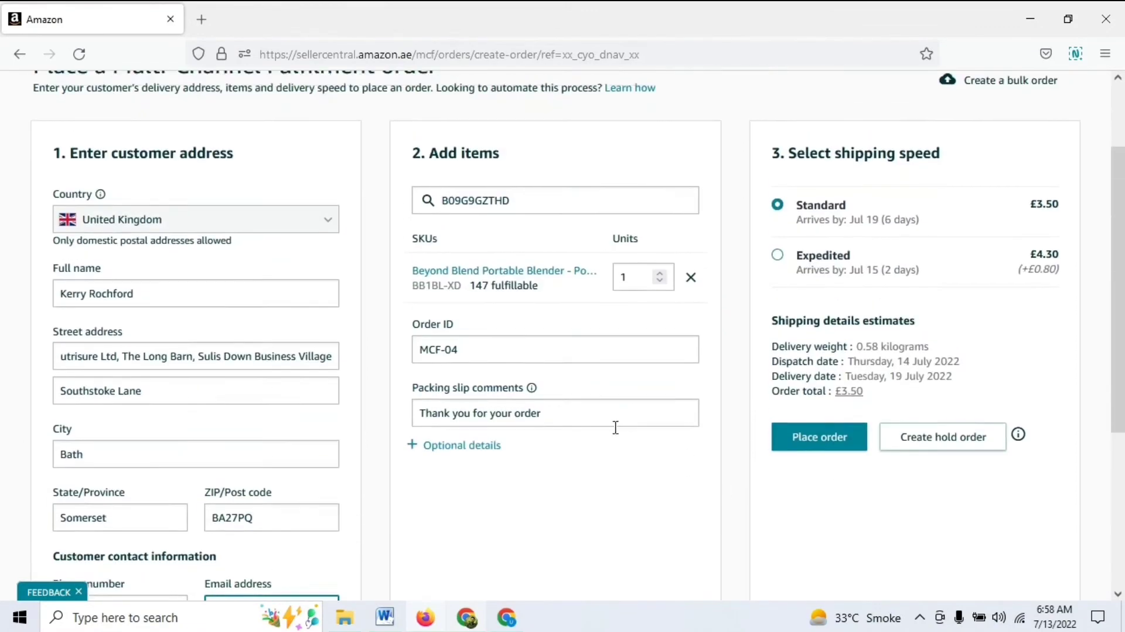
pyautogui.click(797, 463)
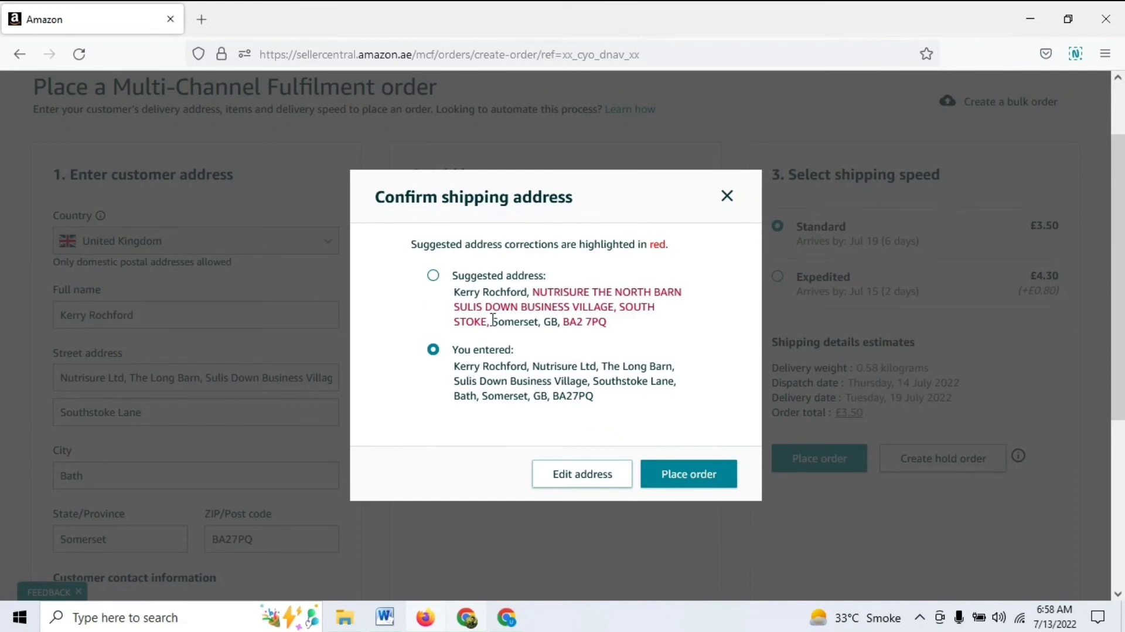
# Select the Suggested address option in the Confirm shipping address dialog
pyautogui.click(433, 276)
# Place order MCF-04 using the suggested address and review the confirmation
pyautogui.click(679, 477)
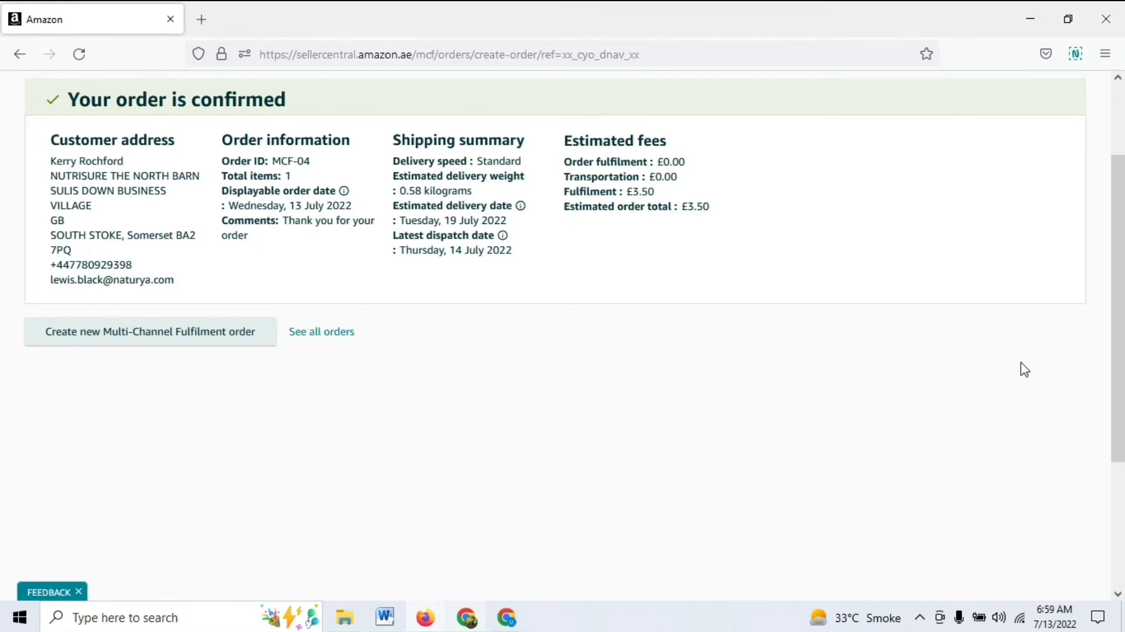